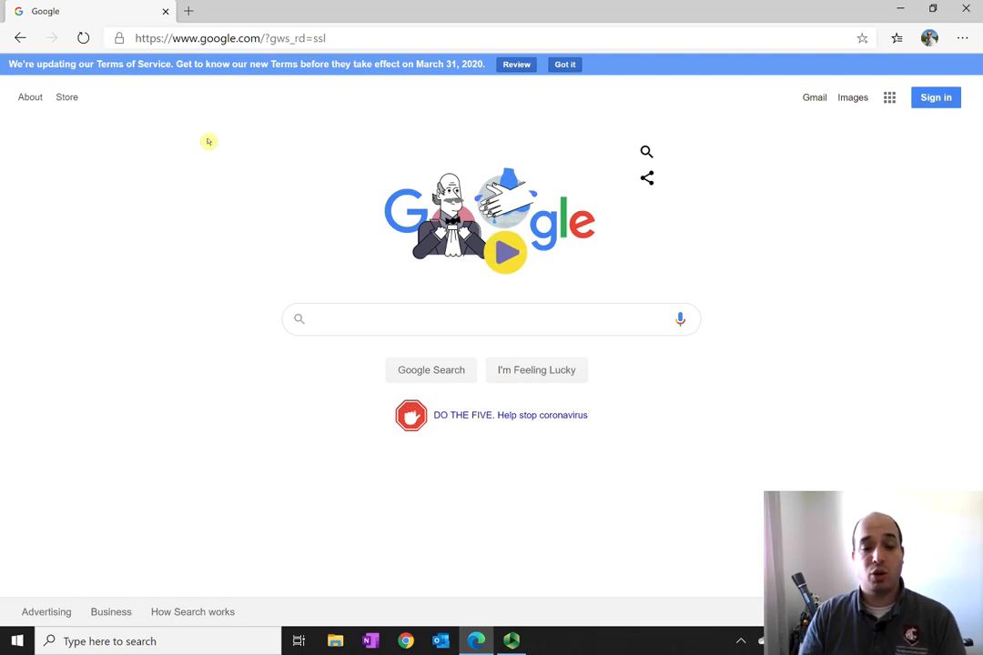
Step: Go to wsu.zoom.us and follow the Download Client link to the installers page
click(363, 38)
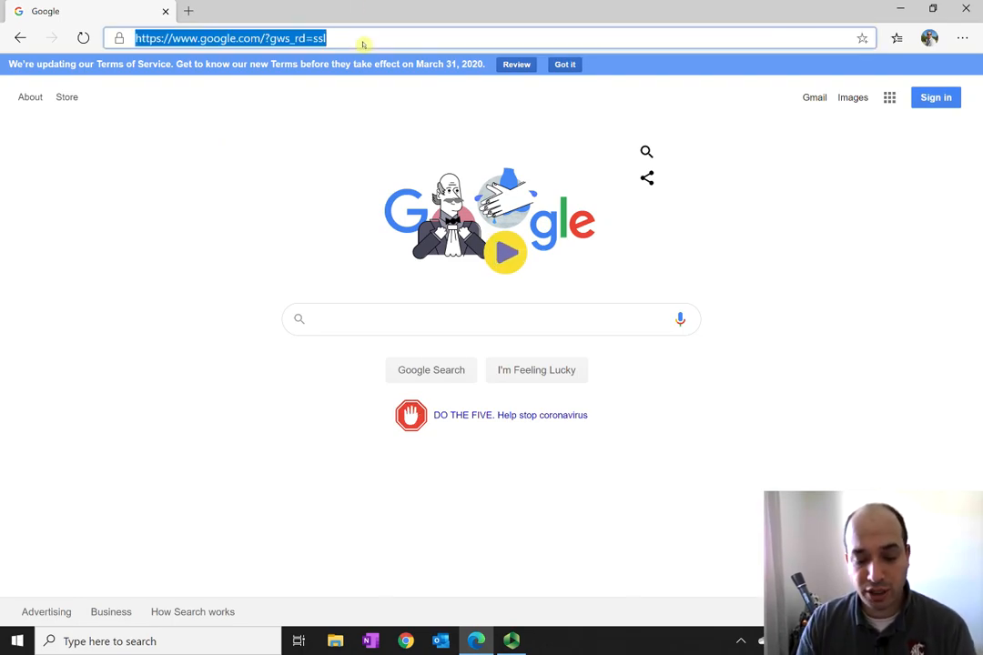
text(wsu.)
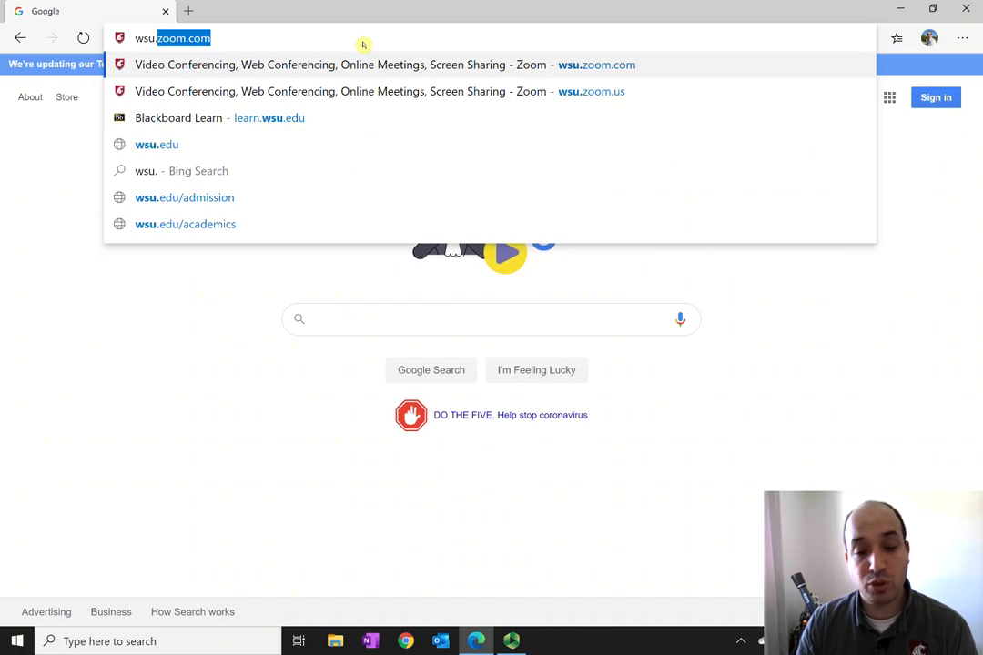
text(zoom.us)
key(Return)
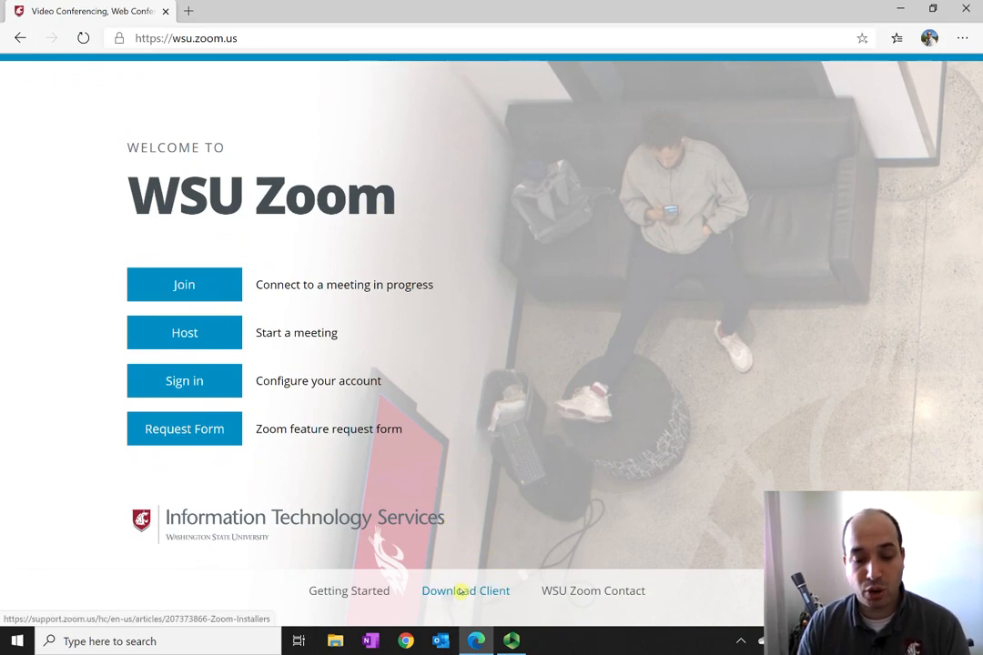
click(461, 593)
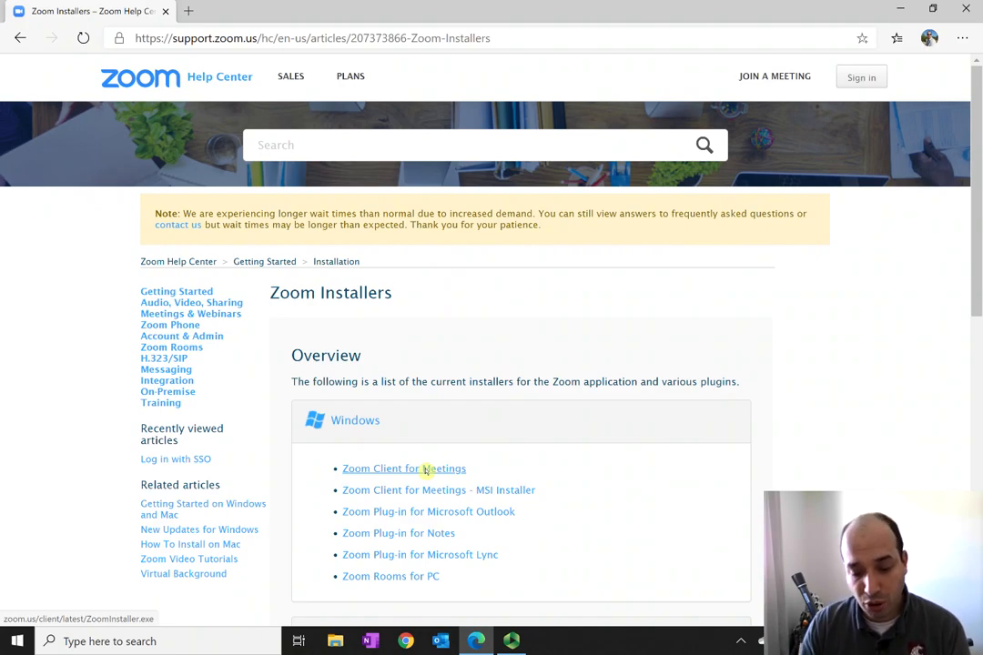
Step: Download the Windows Zoom Client for Meetings and run ZoomInstaller.exe
click(424, 469)
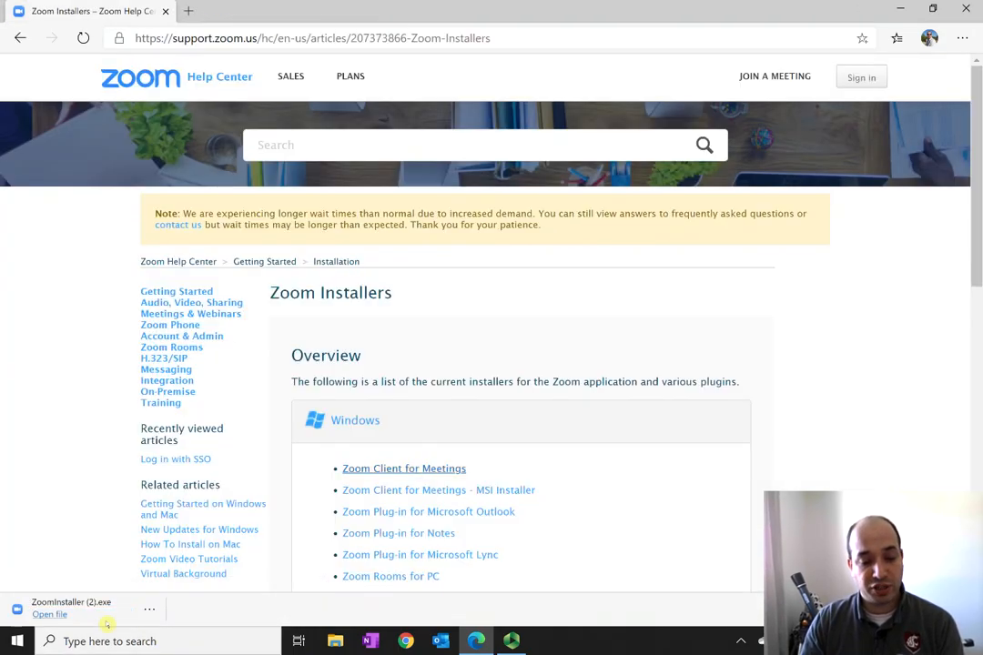
click(51, 615)
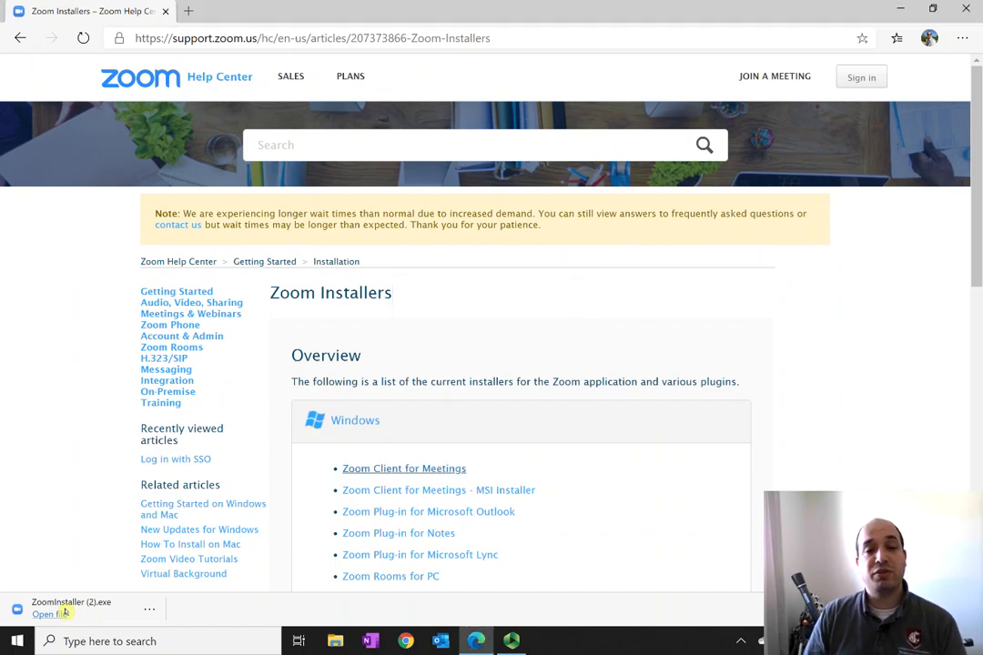
click(50, 614)
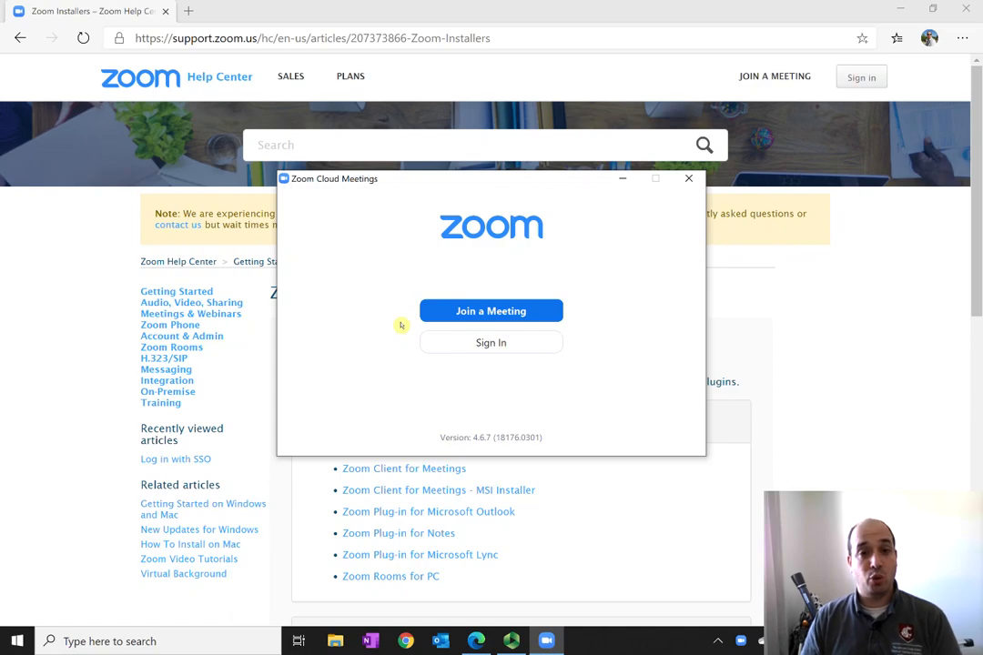
Step: Sign in with SSO using the company domain wsu
click(505, 344)
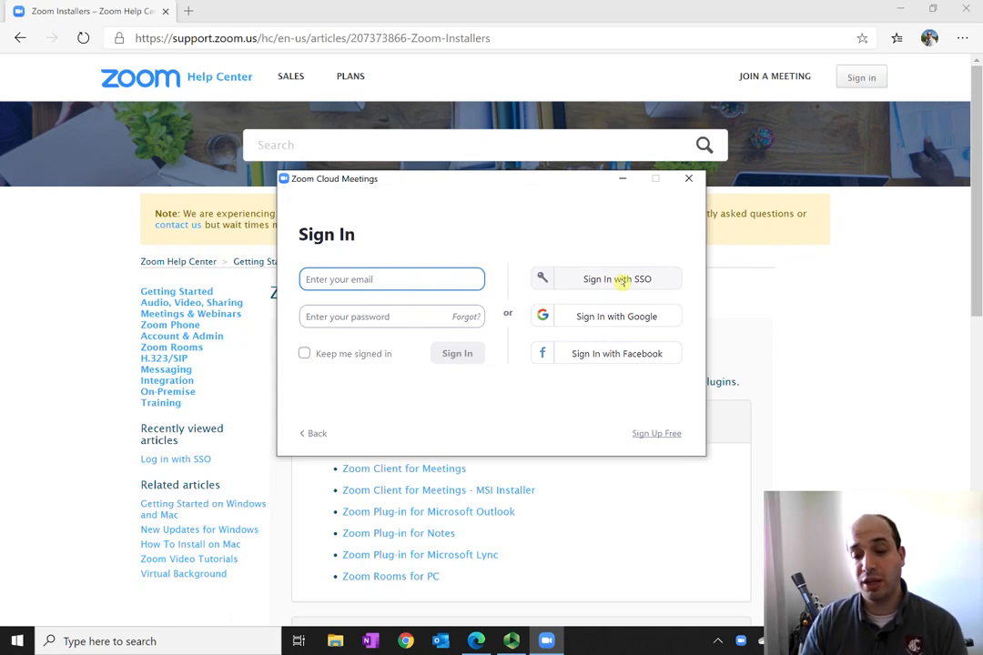
click(623, 282)
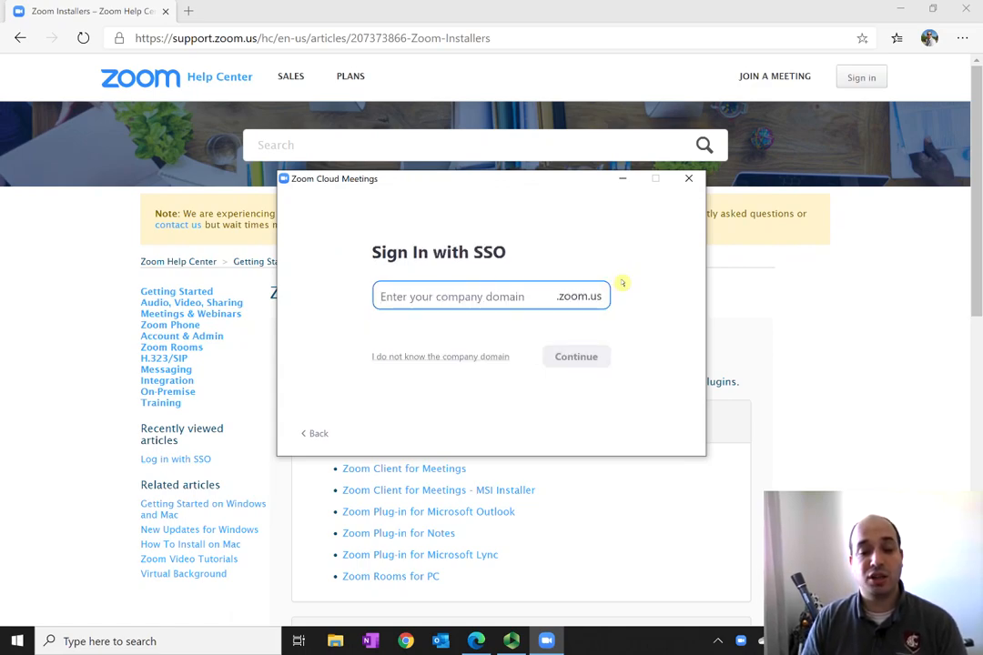
text(ws)
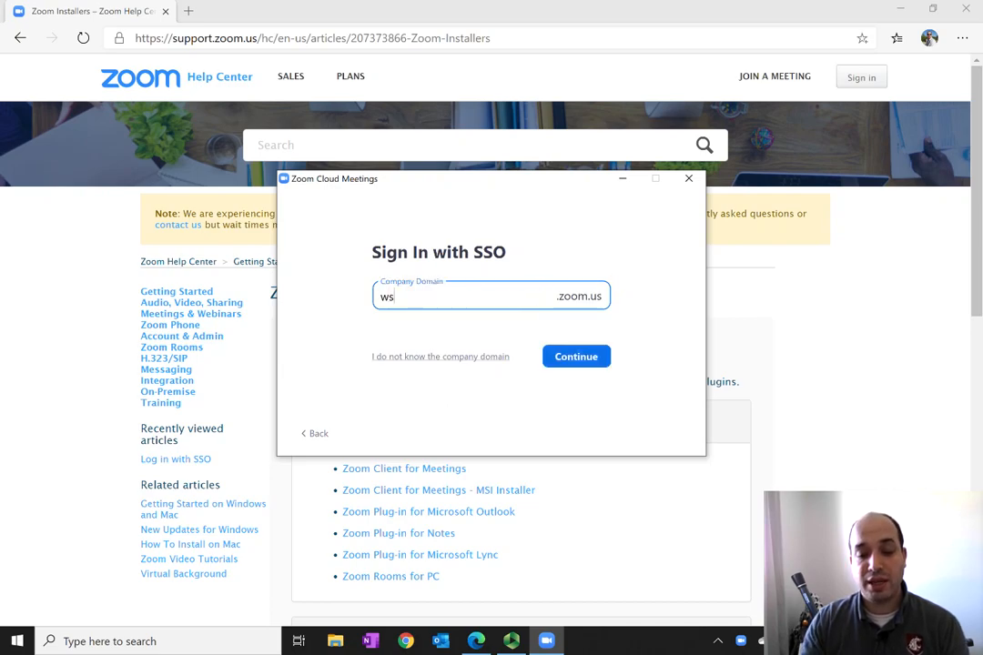
text(u)
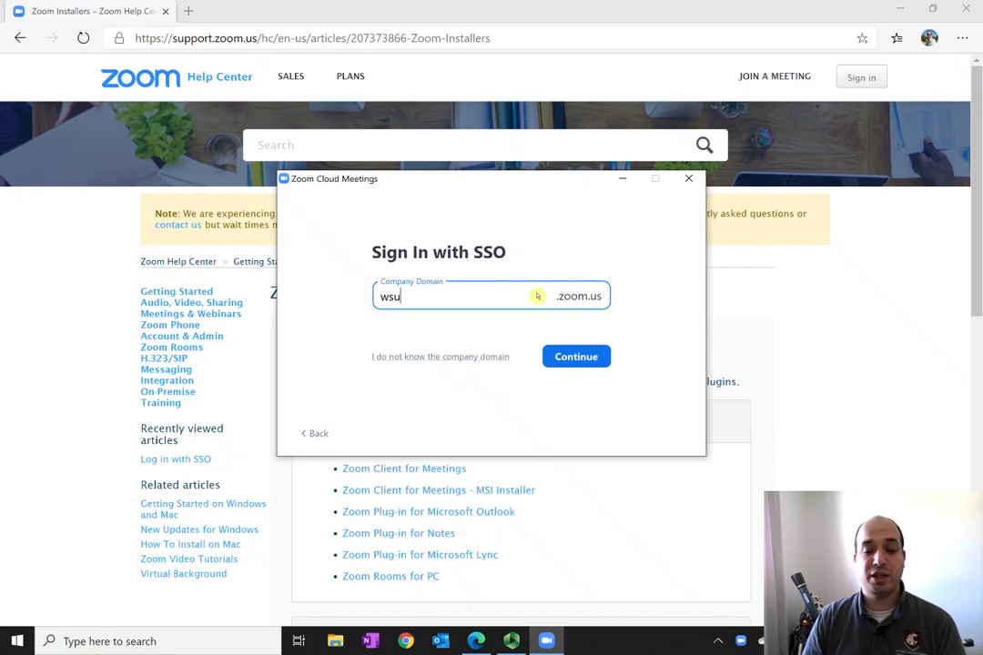
key(Return)
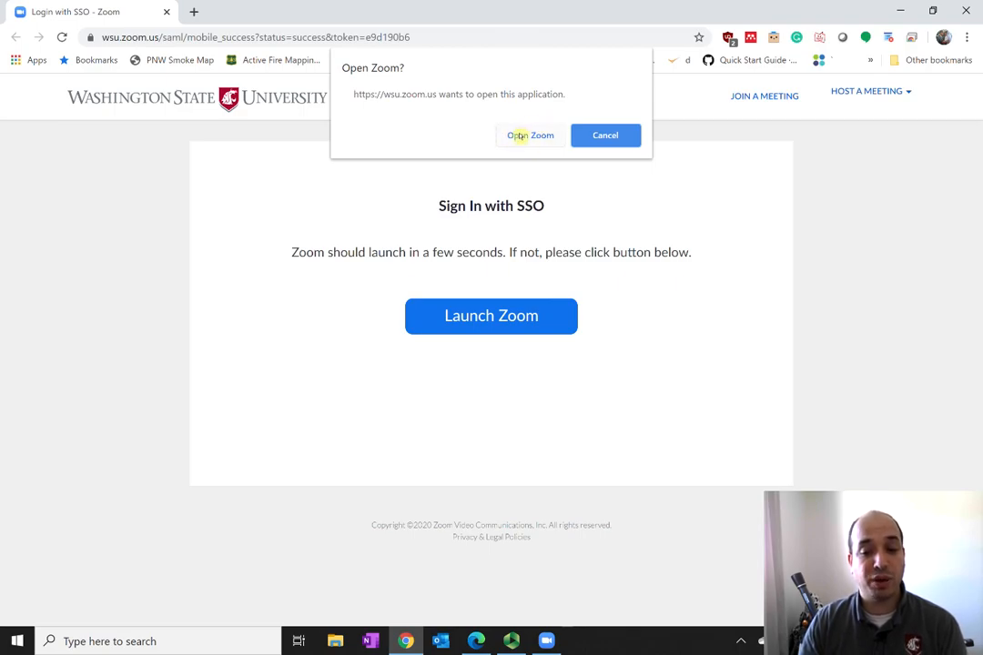
Step: Allow the browser to open the Zoom app after the WSU sign-in succeeds
click(520, 137)
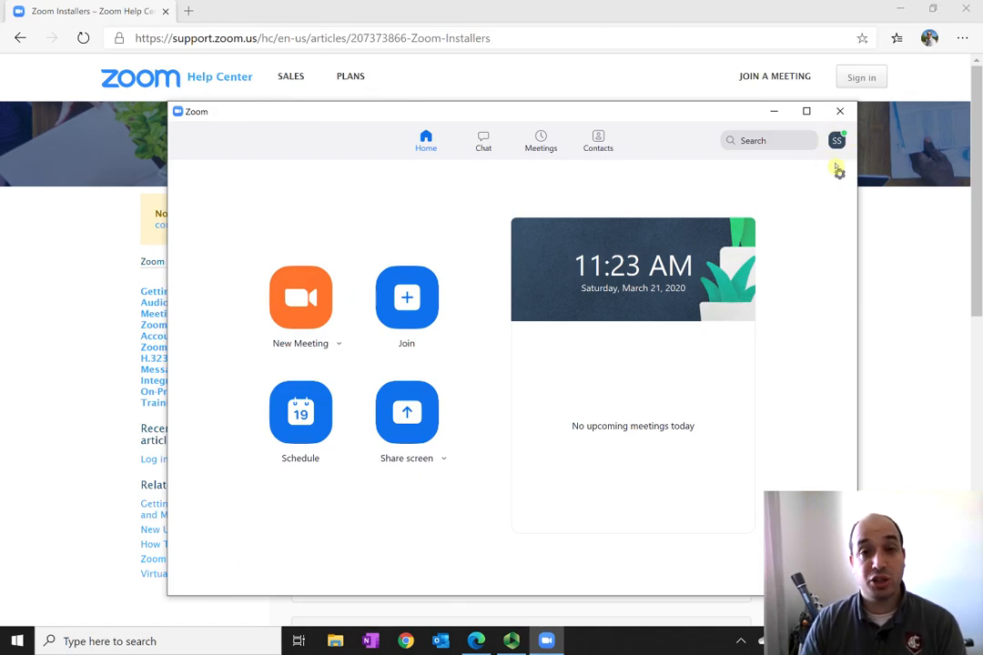
Step: Check the profile menu's Licensed account status, dismiss it and return to the browser address bar
click(837, 140)
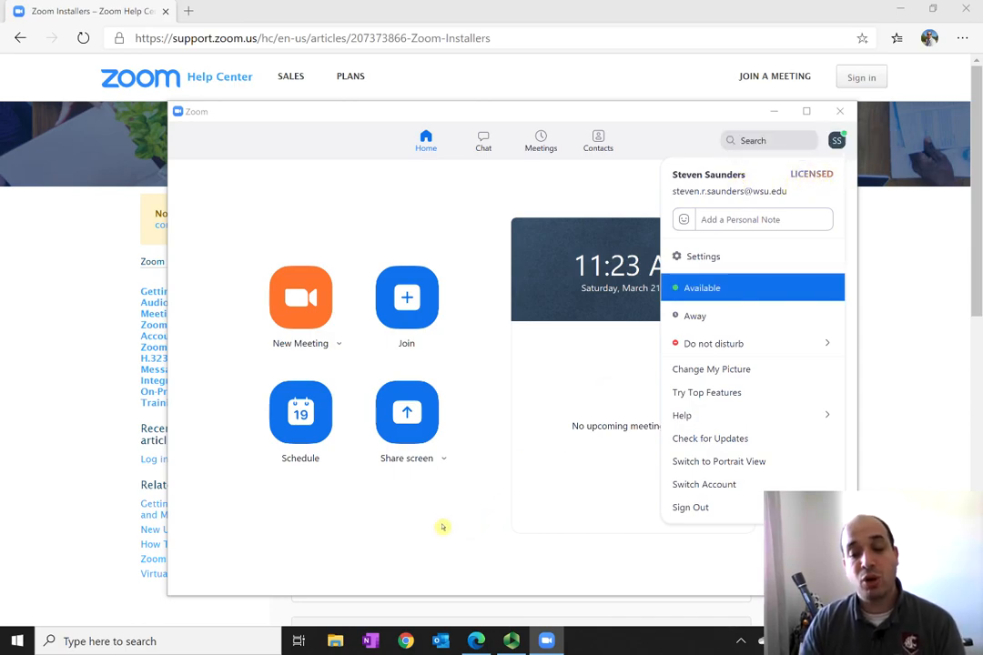
click(446, 523)
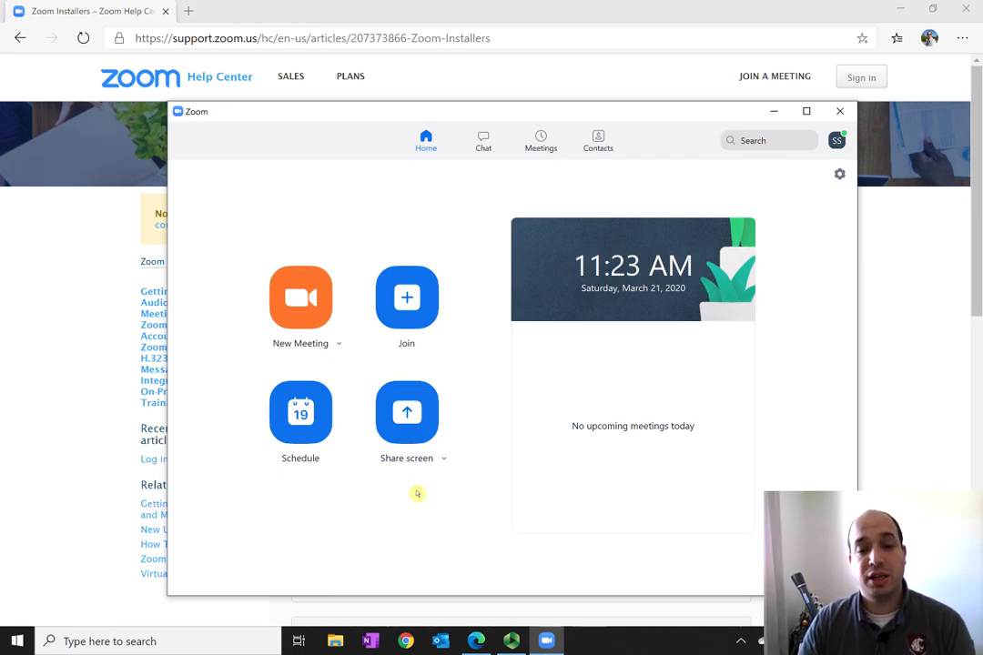
click(323, 38)
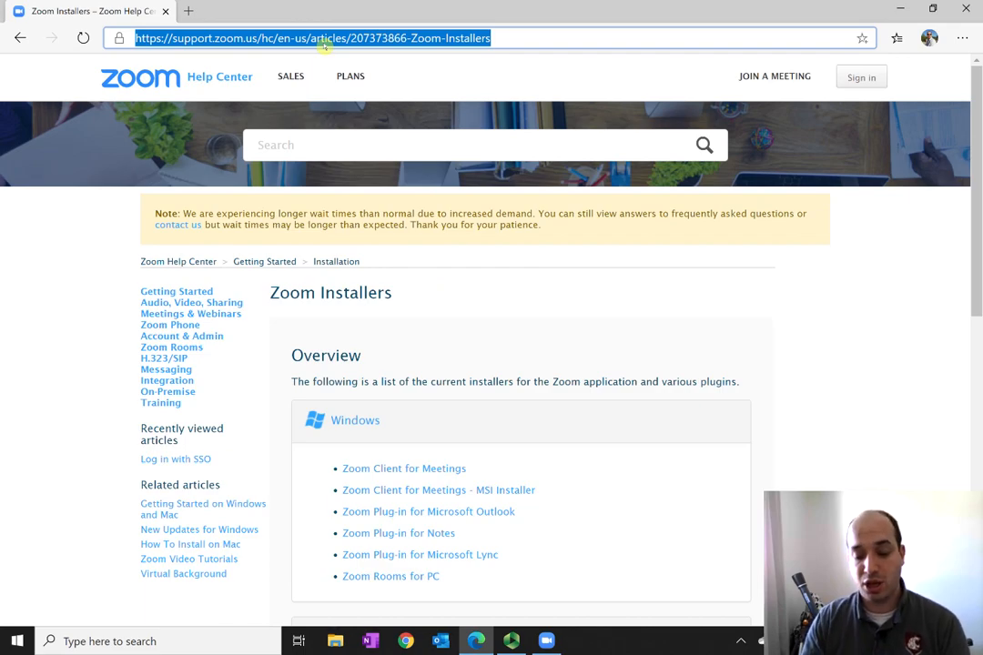
text(learn)
Step: Go to learn.wsu.edu and sign in through WSU Authentication with the university credentials
key(Return)
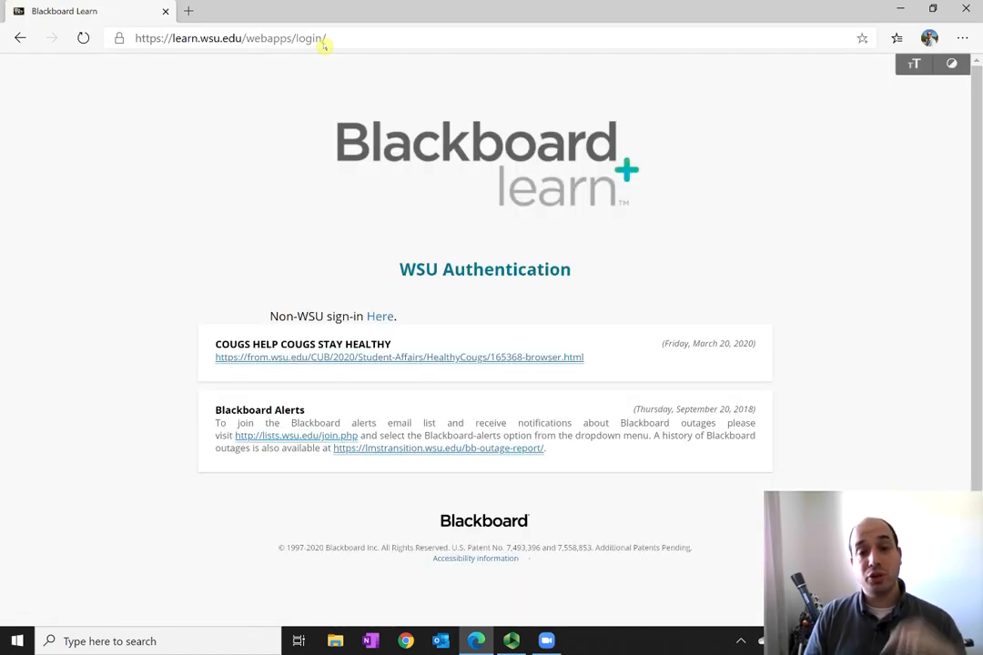
click(461, 269)
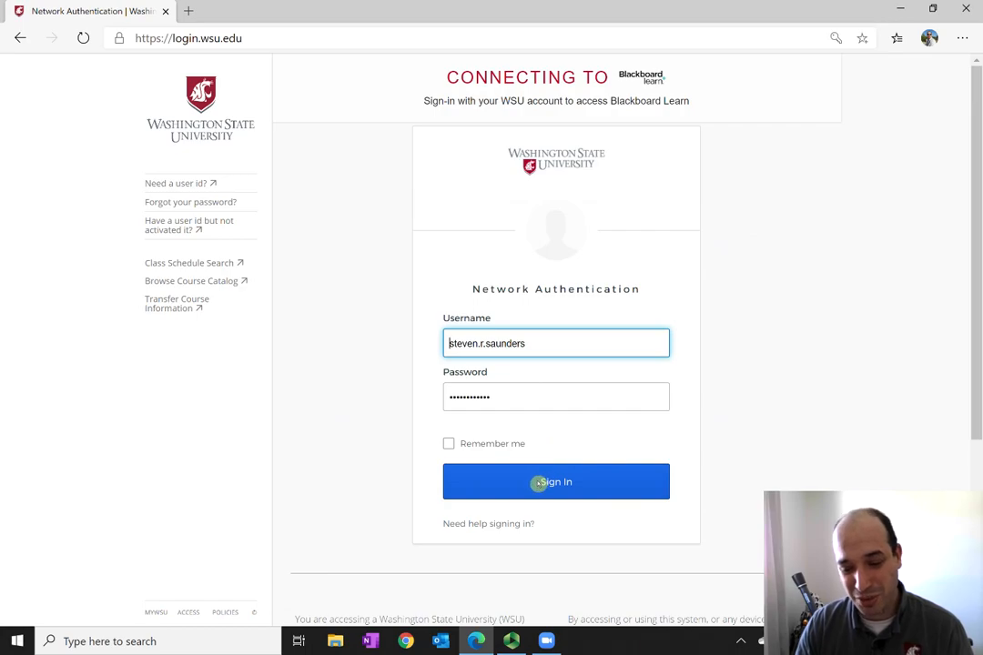
click(575, 477)
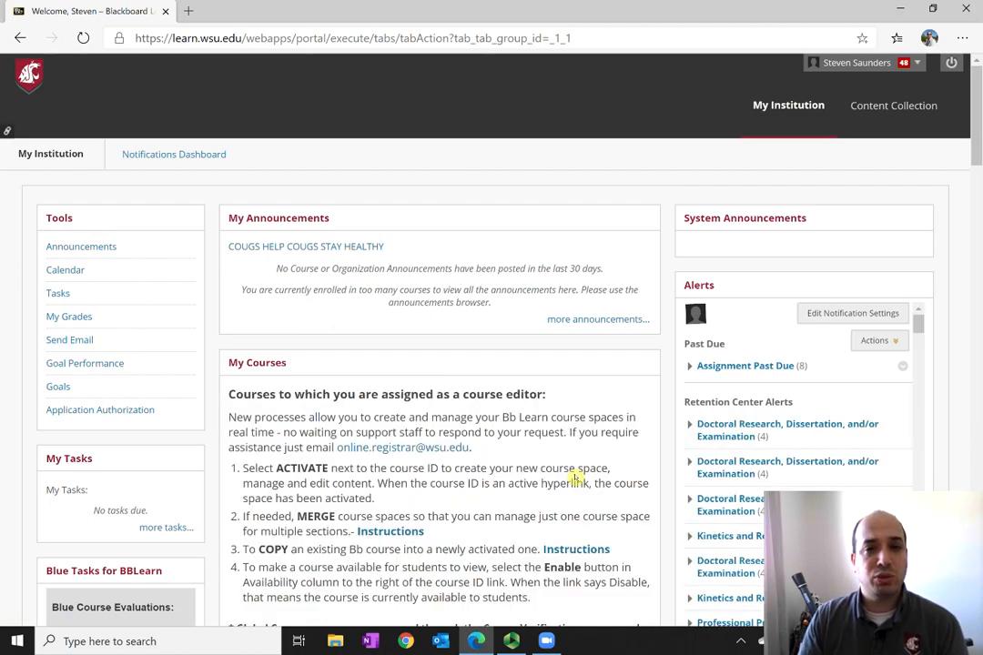
scroll(582, 510, down, 5)
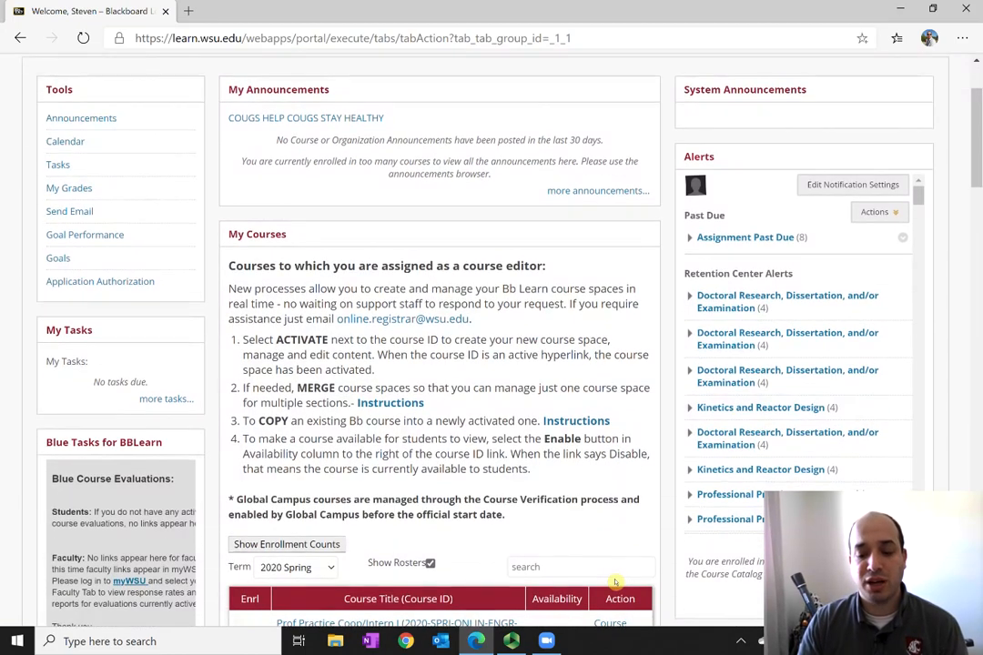
scroll(610, 564, down, 5)
scroll(616, 582, down, 5)
scroll(615, 582, down, 5)
scroll(615, 582, down, 4)
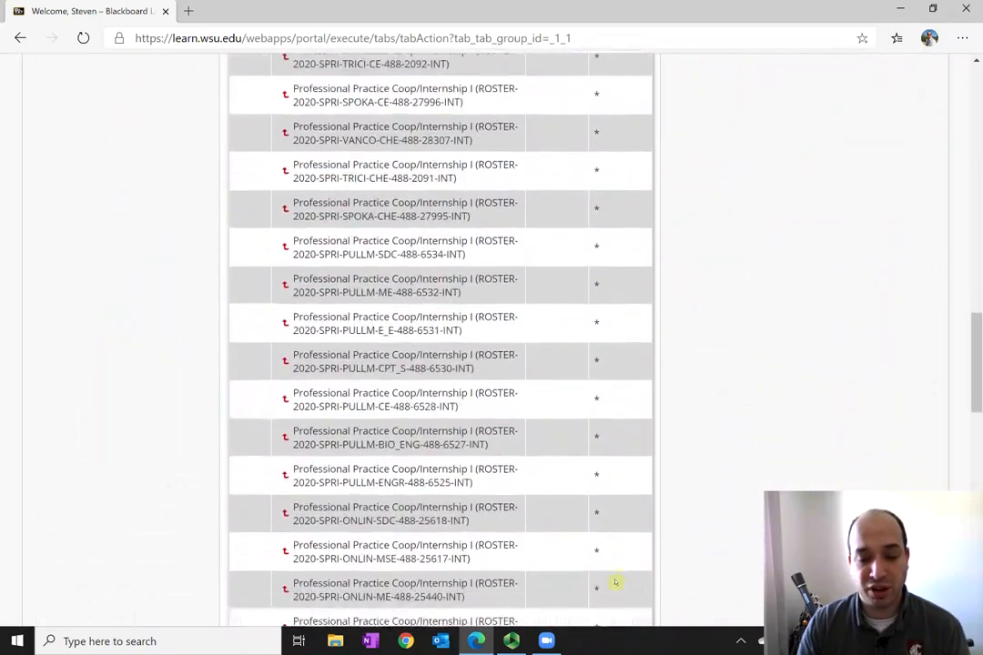
scroll(616, 582, down, 4)
scroll(616, 582, down, 5)
scroll(616, 583, down, 4)
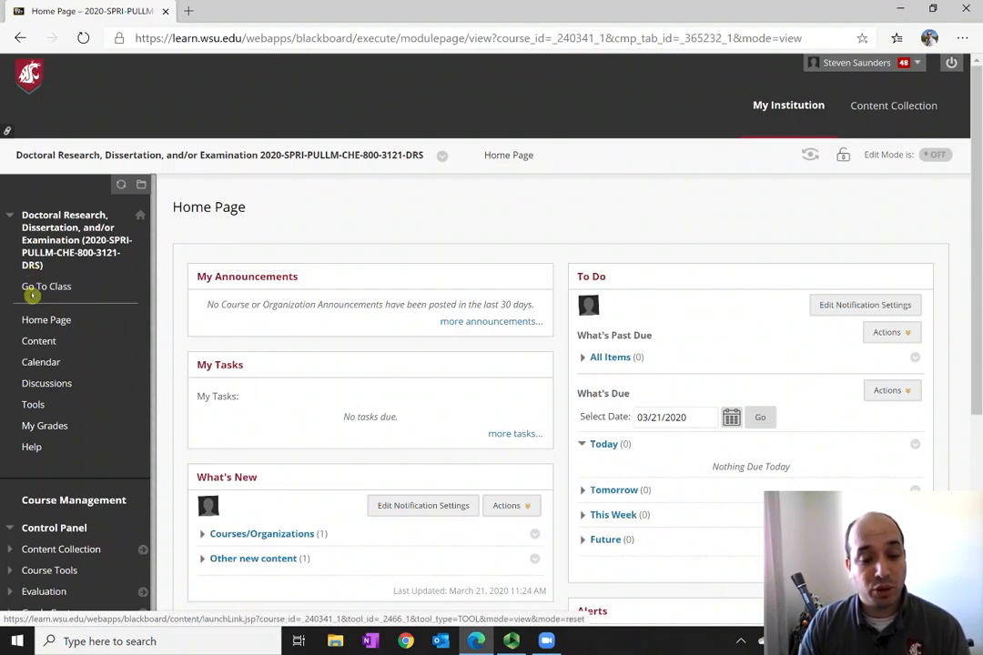
Step: Use Go To Class to reach the Zoom Meeting page and start the Mar 23 CHE 800 Lecture
click(32, 290)
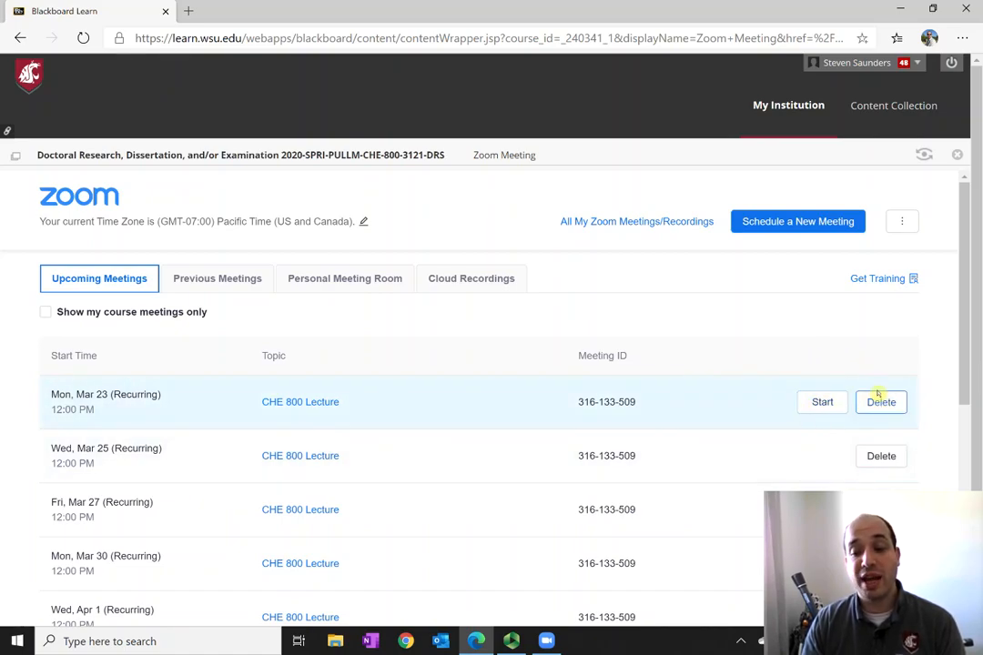
click(820, 399)
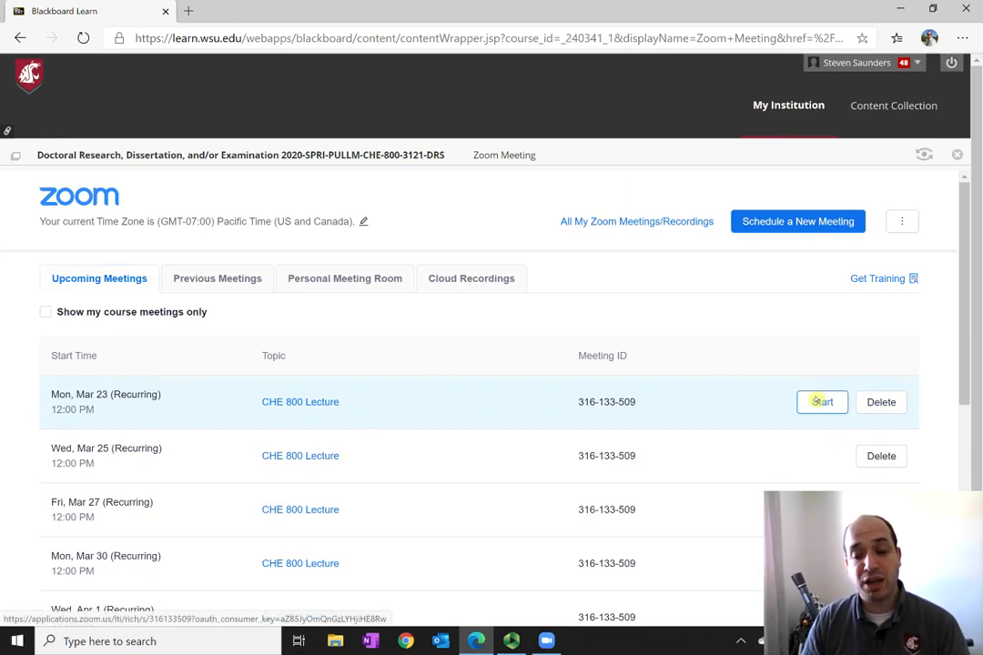
Step: Launch the CHE 800 Lecture and let the browser open it in the Zoom app
click(820, 401)
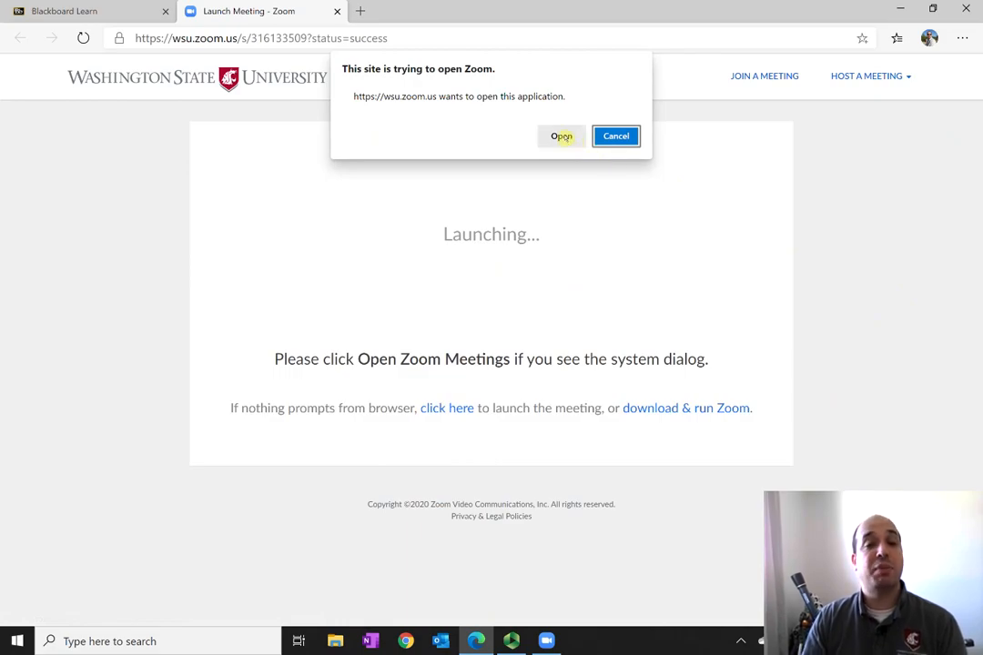
click(561, 137)
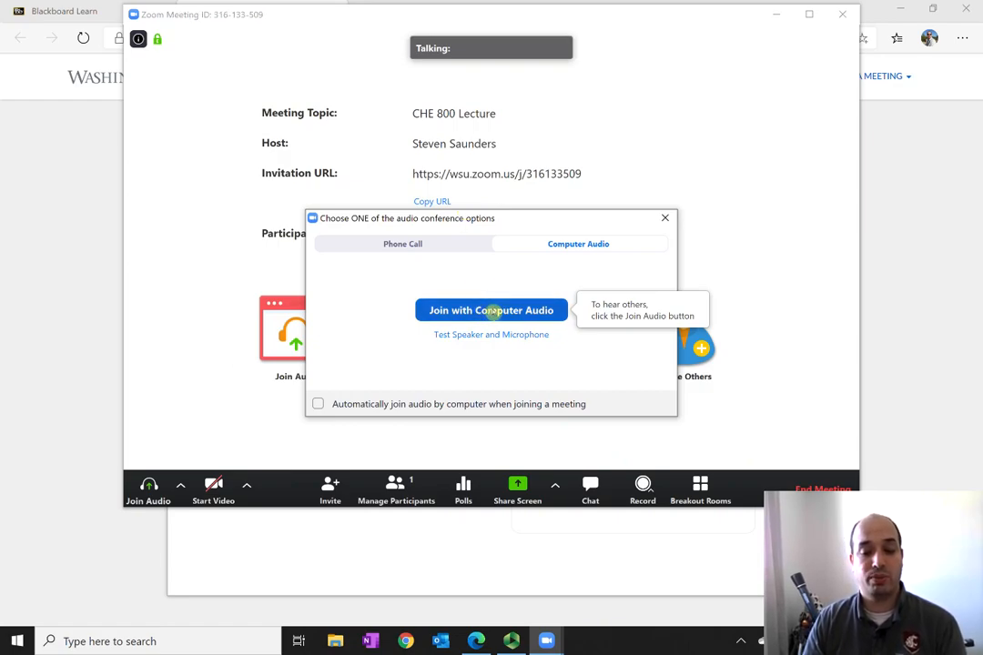
Step: Join with computer audio, then mute the microphone
click(492, 312)
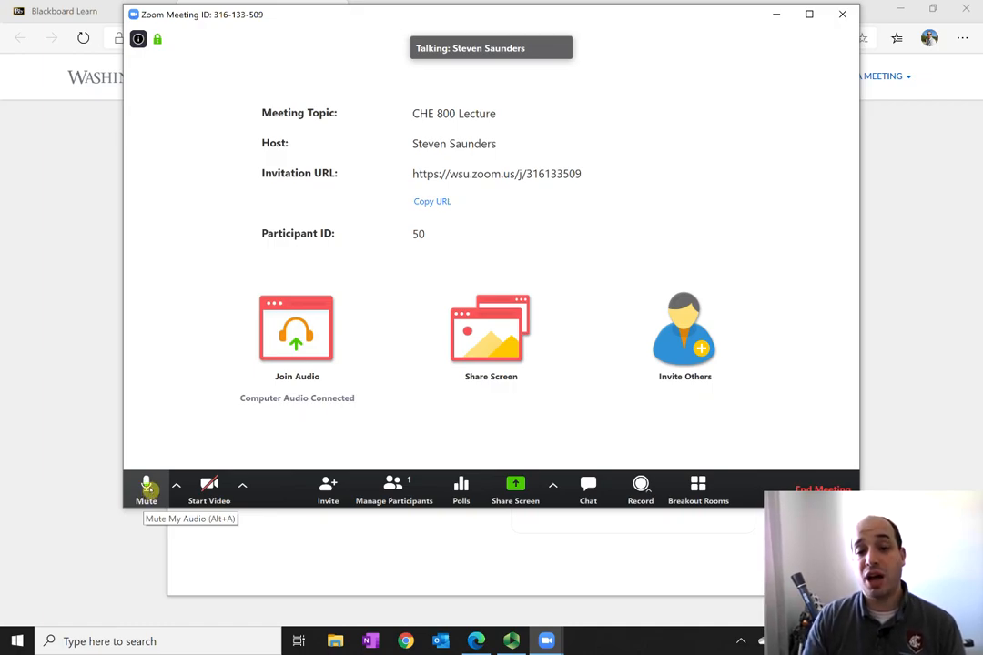
click(148, 491)
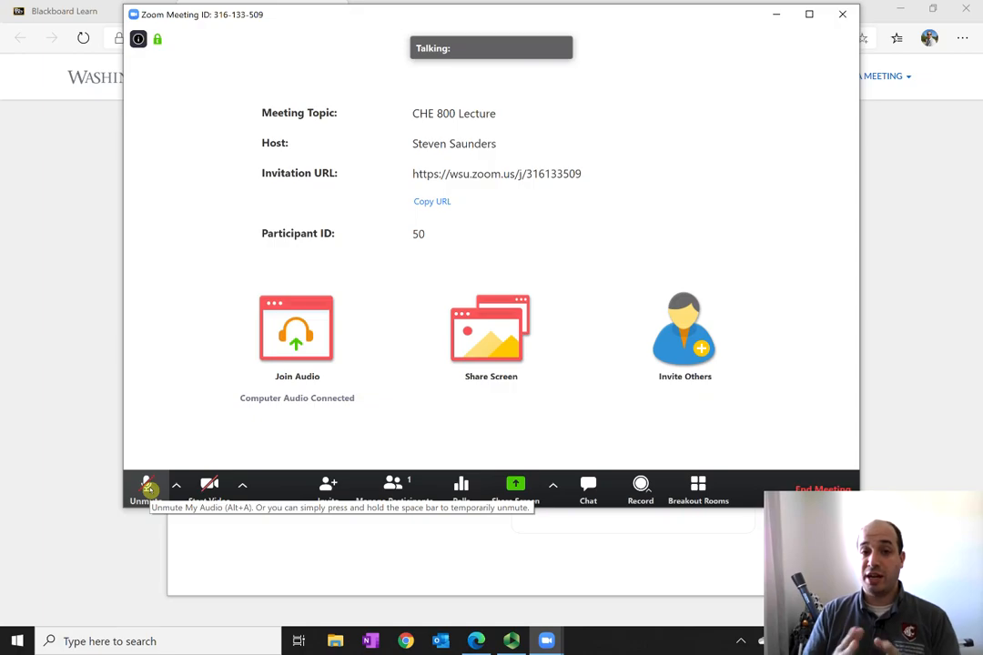
Step: Toggle webcam video on and off, then pick a camera from Select a Camera to start video
click(210, 492)
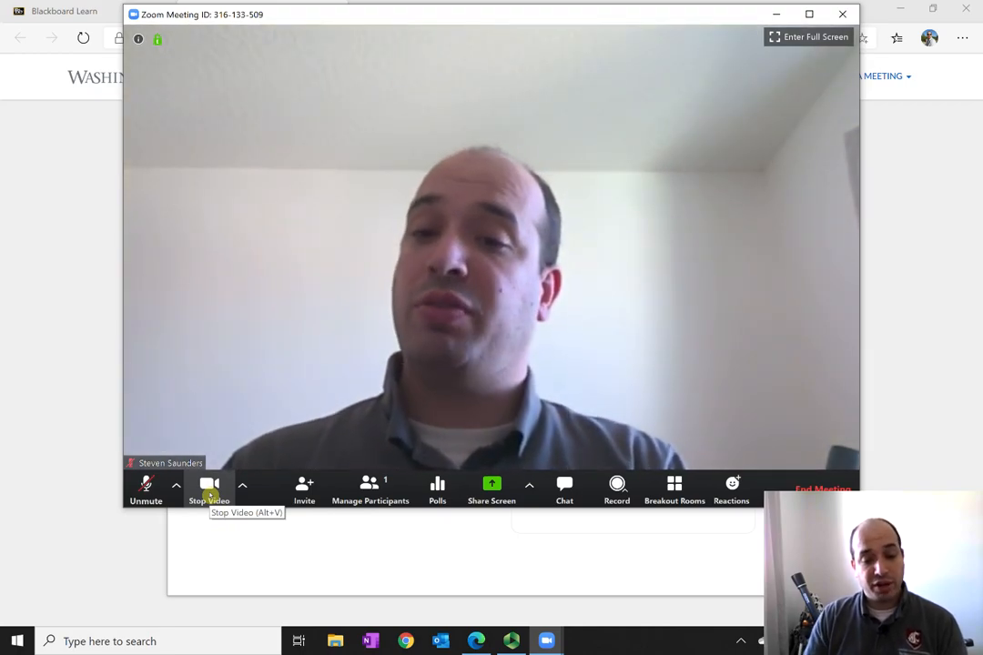
click(211, 492)
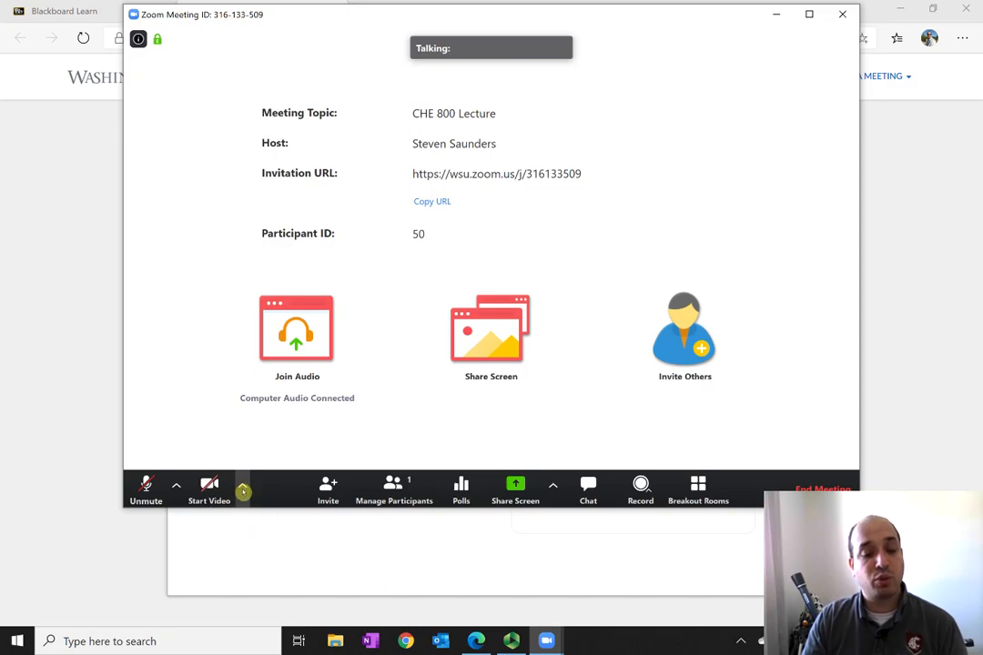
click(243, 491)
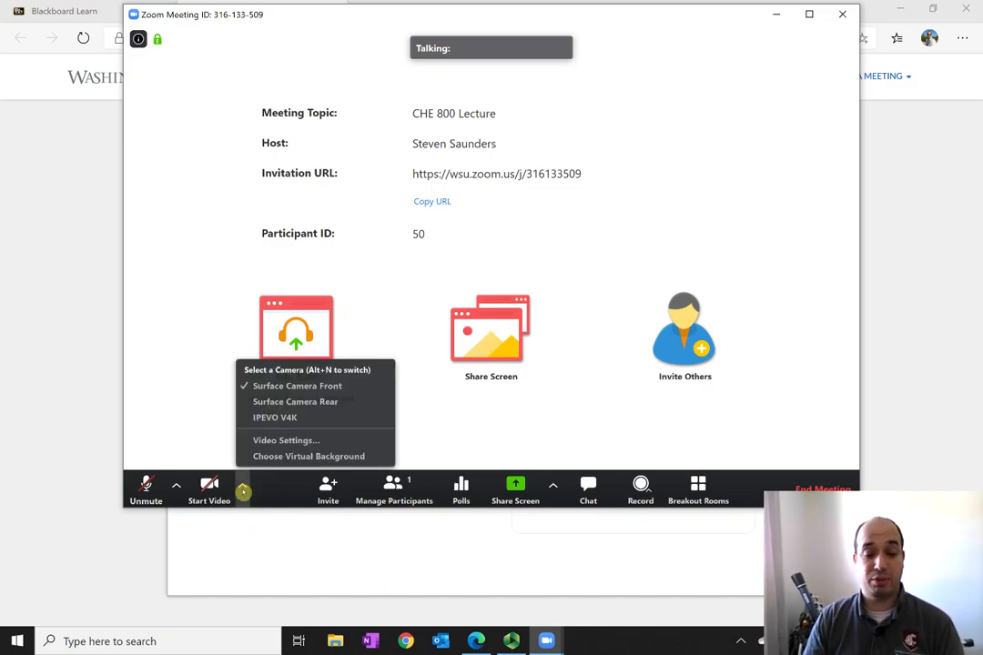
click(209, 488)
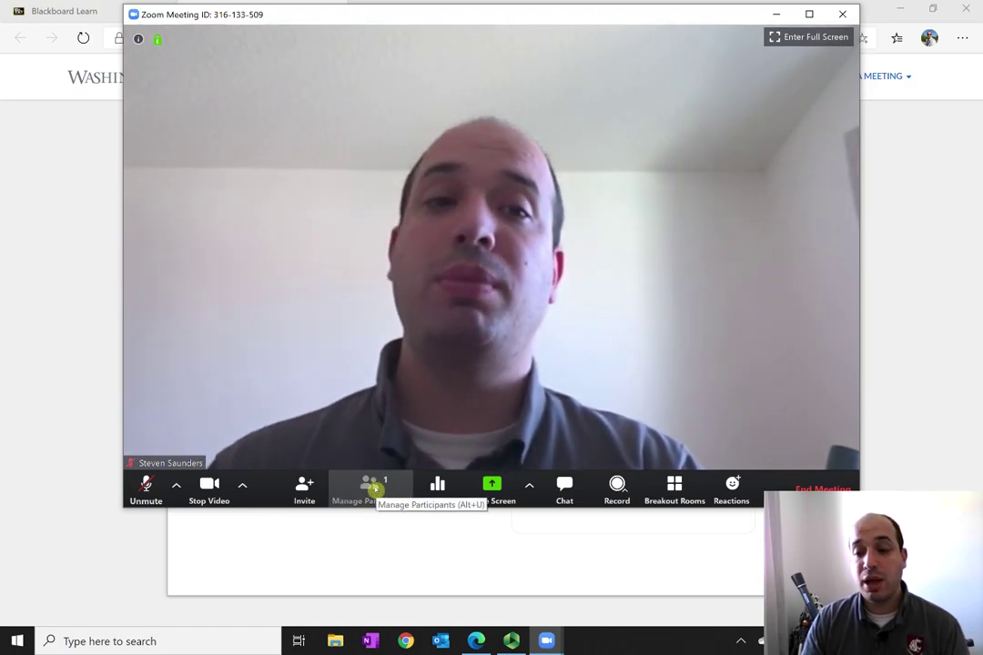
Step: Show the Participants panel and set your nonverbal feedback to yes, then to no
click(375, 487)
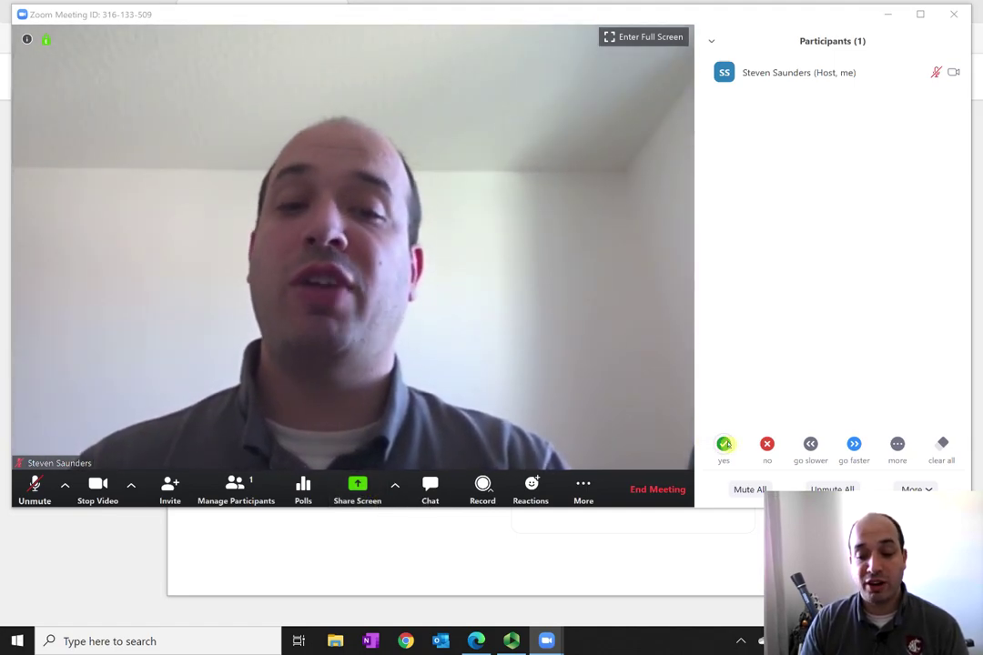
click(724, 443)
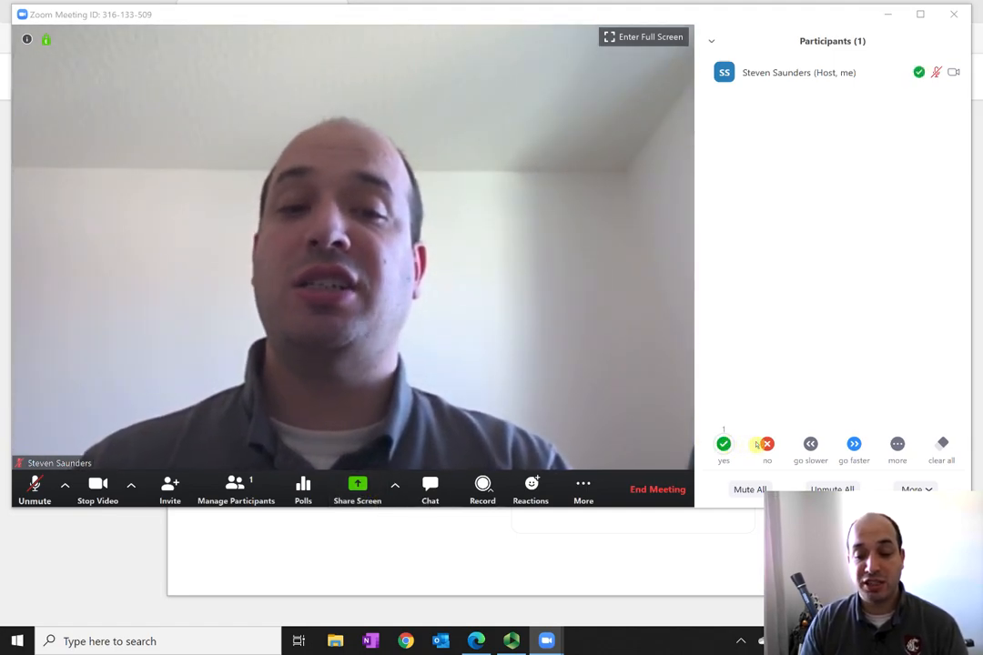
click(767, 444)
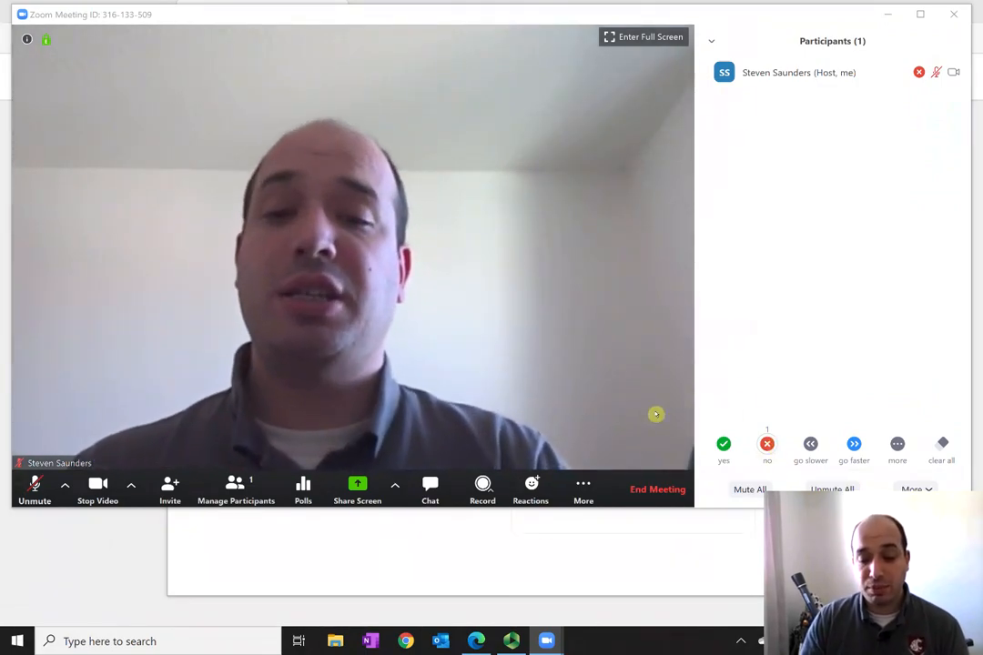
Step: Leave the CHE 800 Lecture meeting without ending it for the other participants
click(652, 494)
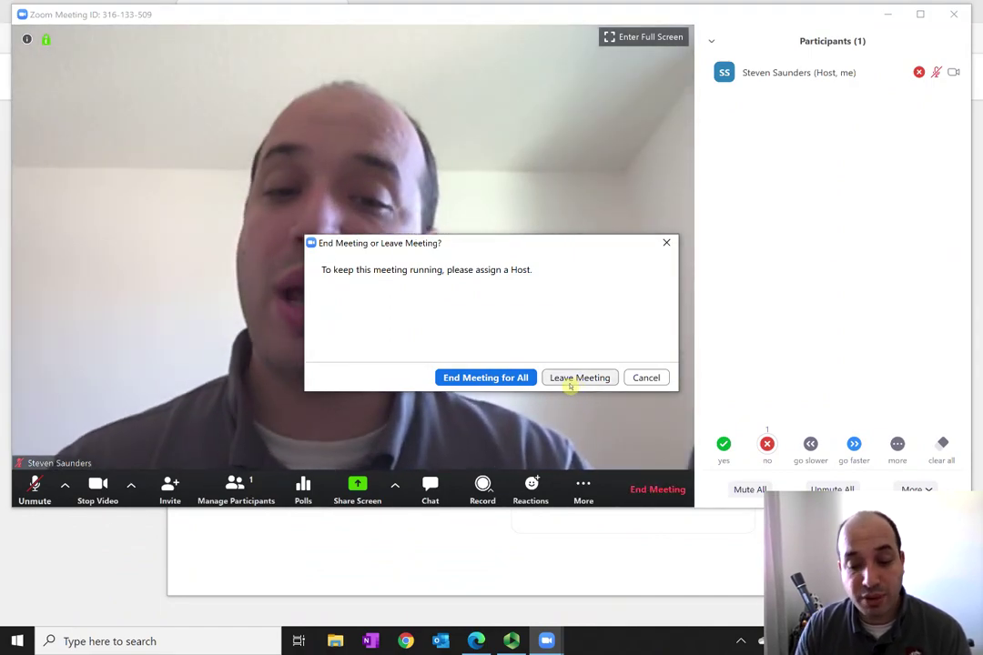
click(580, 378)
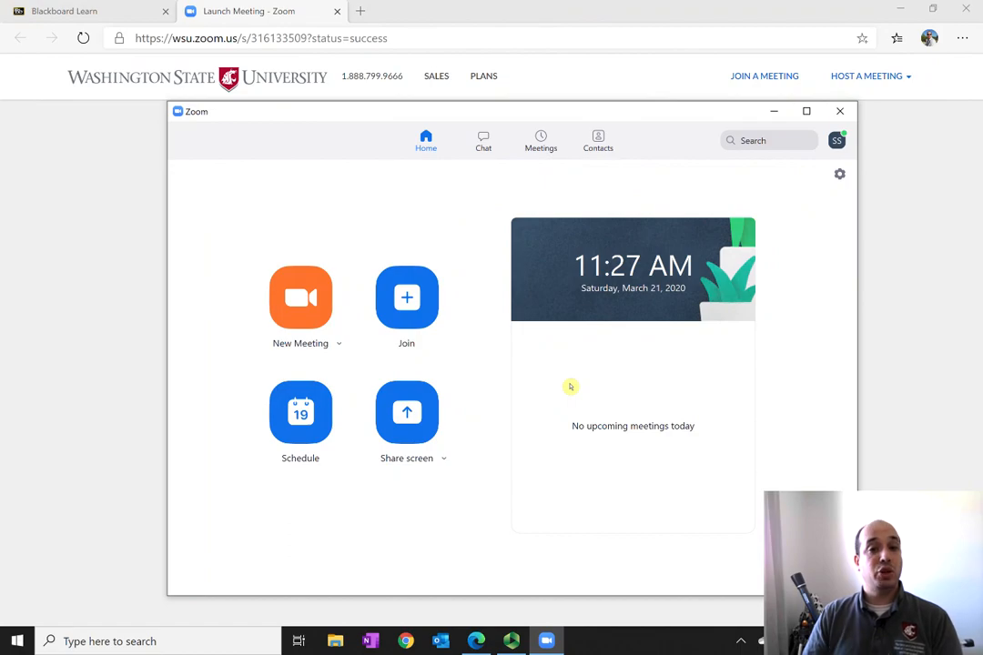